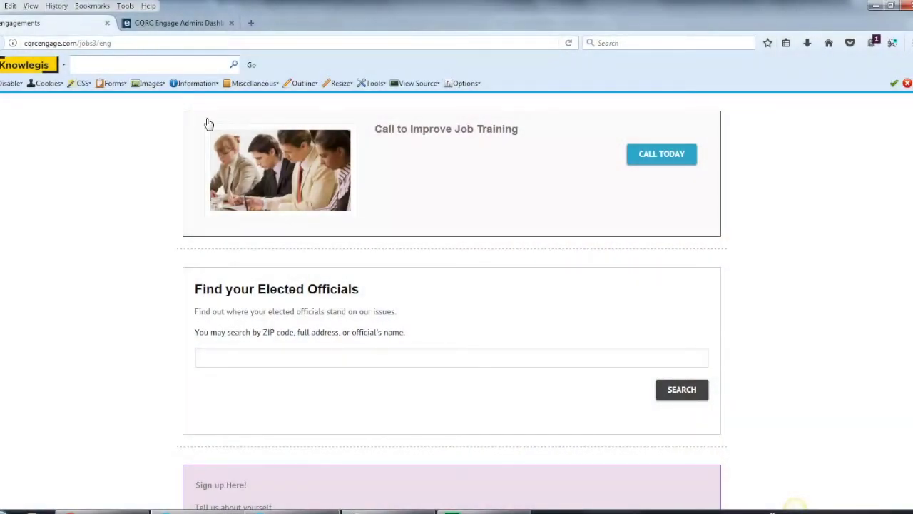
Switch to the CQ Engage admin site, open its Portable Pages section and start creating a new plugin
scroll(245, 311, "down", 4)
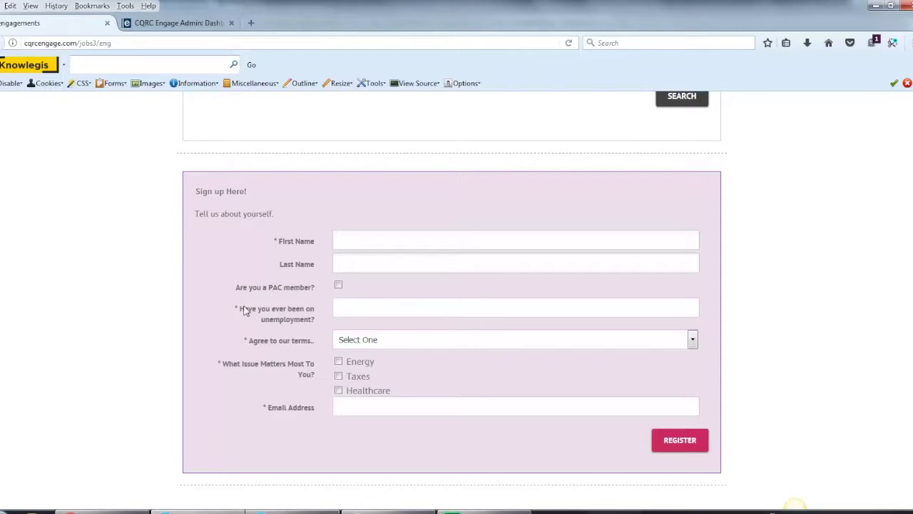
left_click(208, 22)
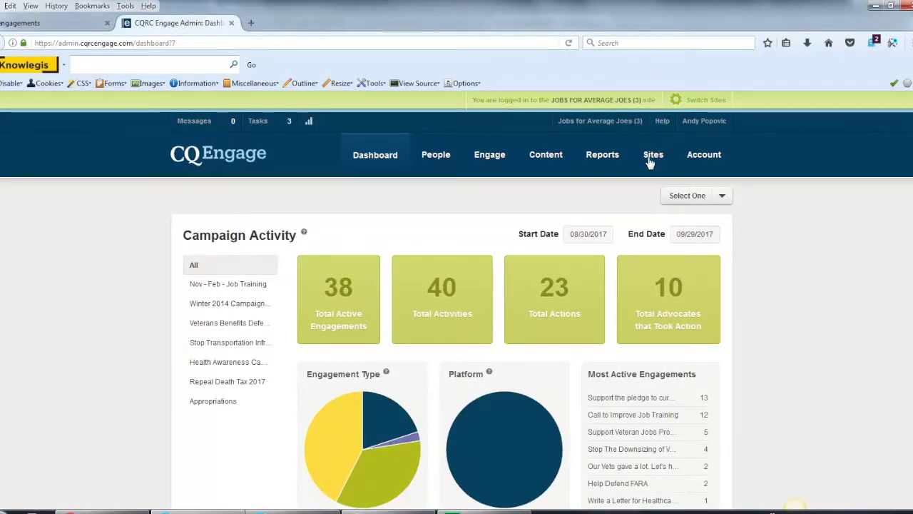
mouse_move(651, 168)
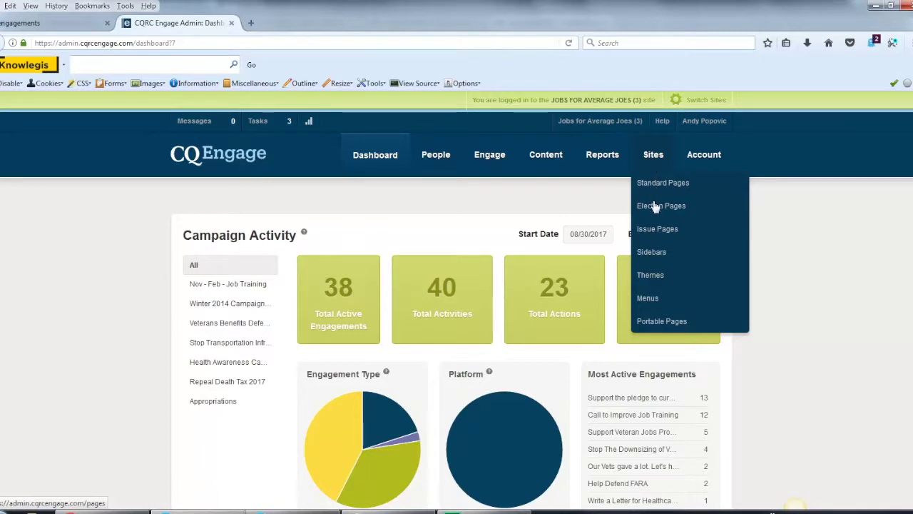
left_click(655, 321)
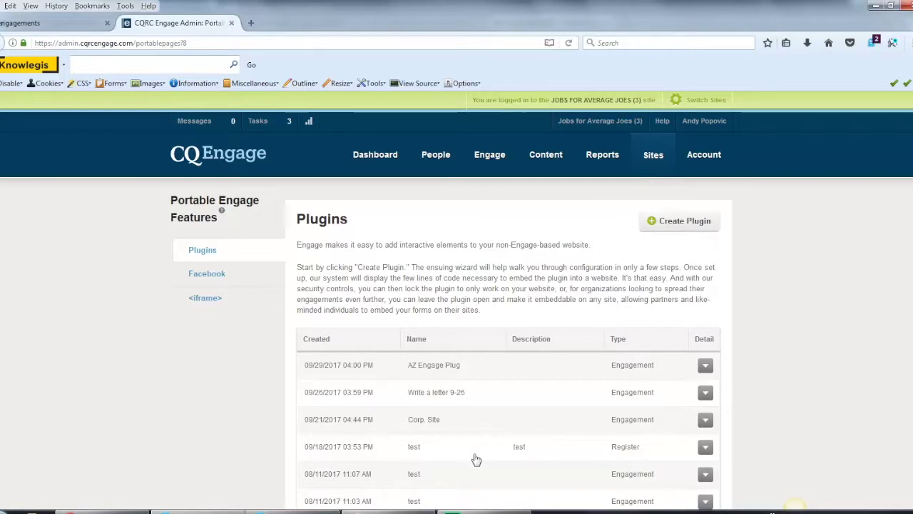
left_click(686, 223)
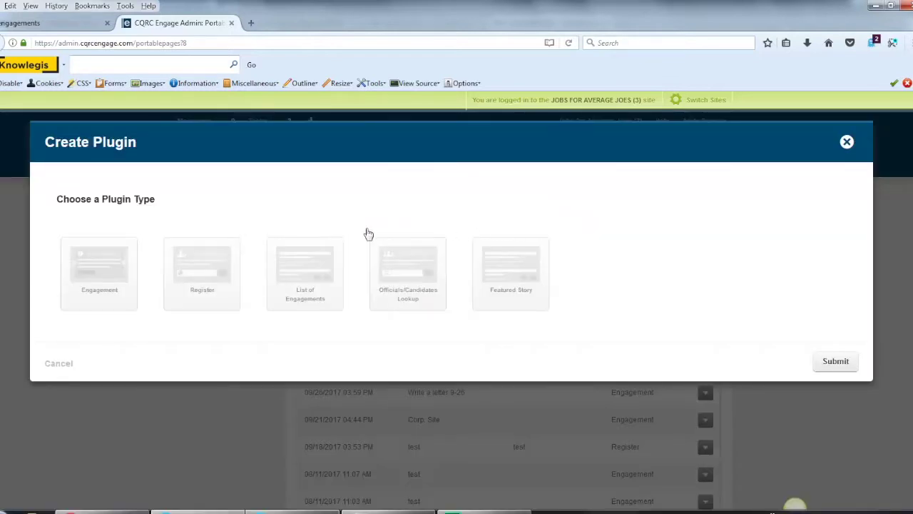
Try selecting the plugin types Engagement, Register, List of Engagements, Officials/Candidates Lookup and Featured Story in turn
left_click(109, 281)
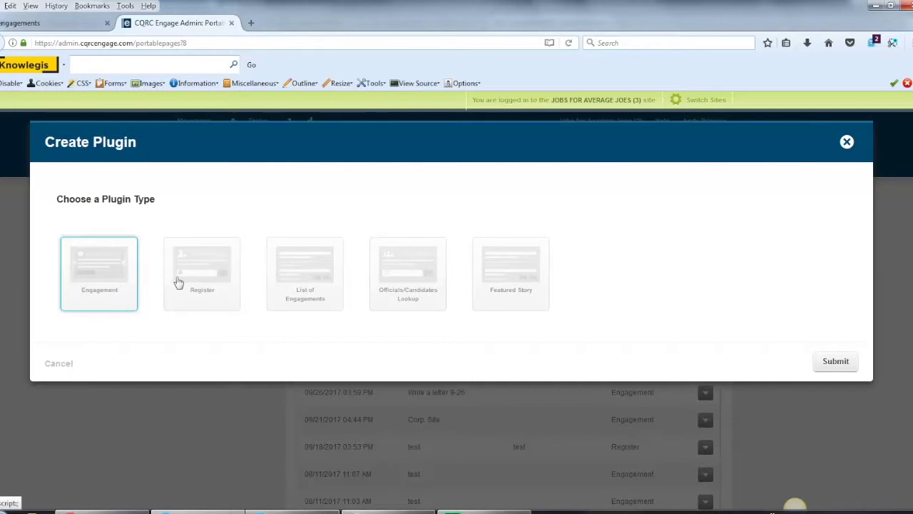
left_click(221, 290)
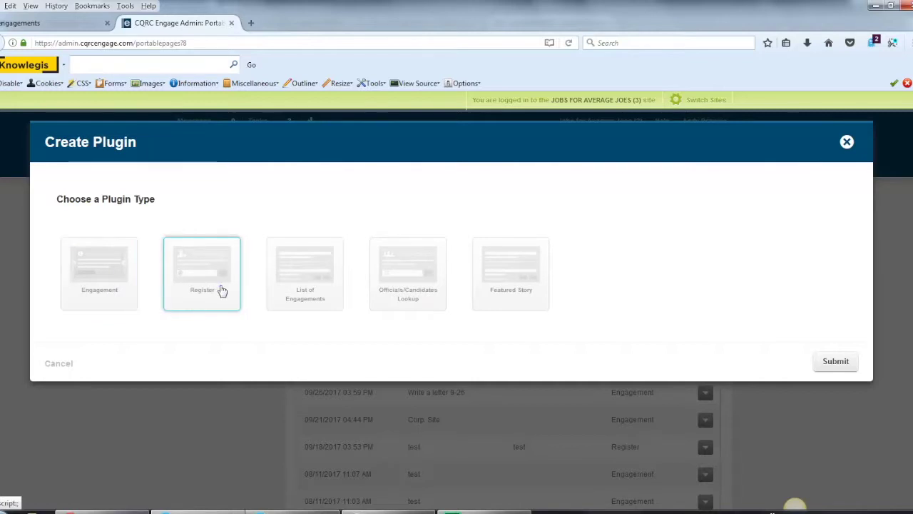
left_click(336, 300)
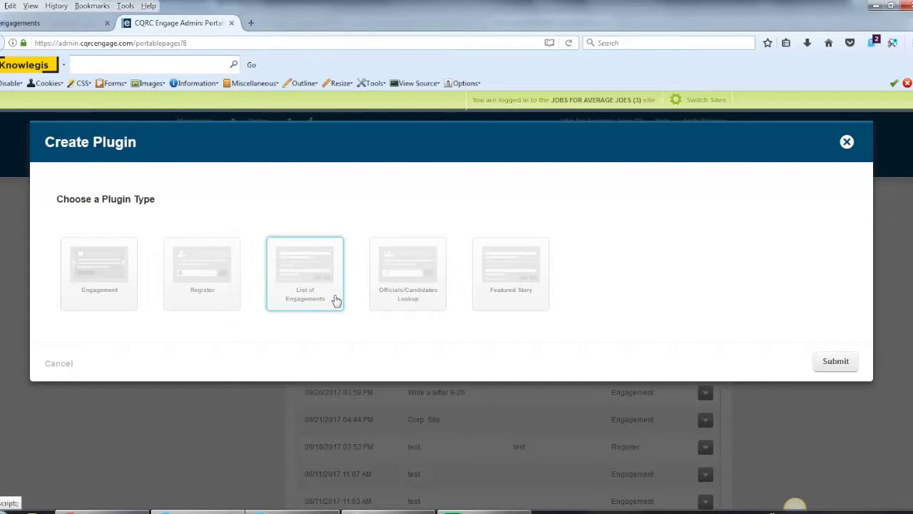
left_click(434, 301)
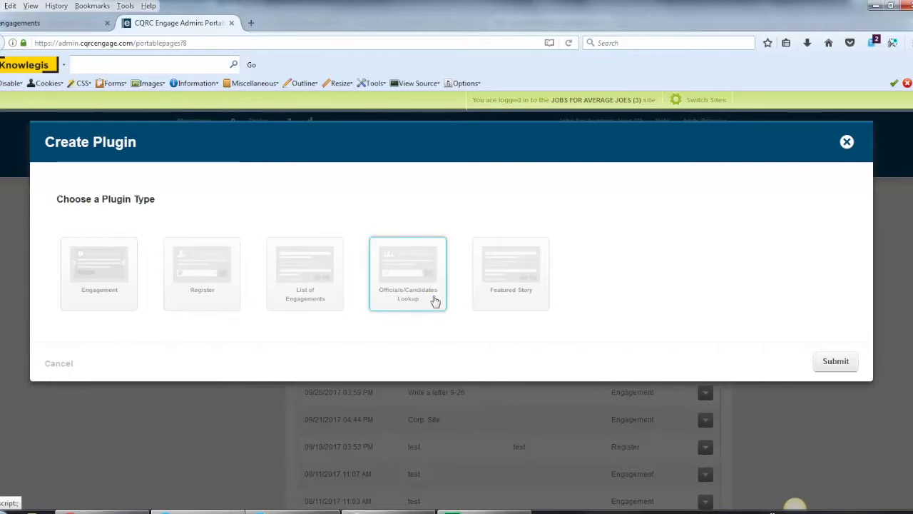
left_click(525, 283)
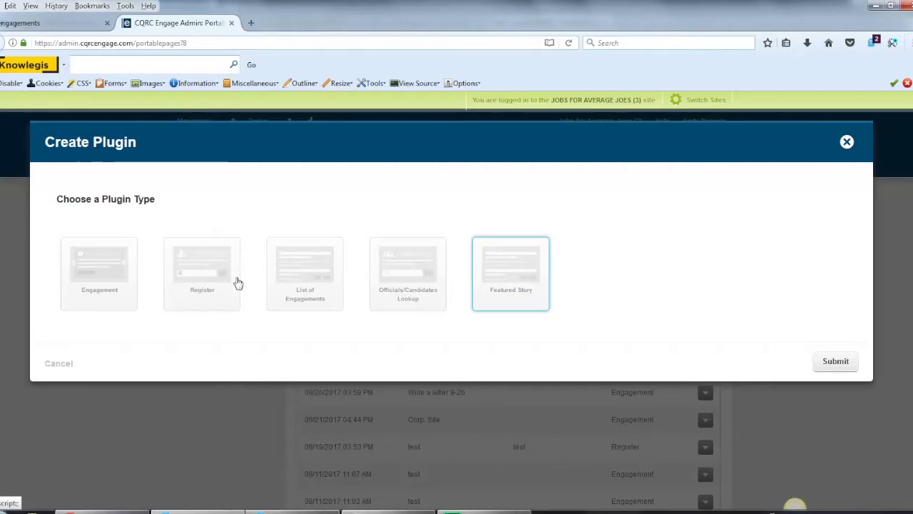
Create an Engagement plugin named "Single Engaement" for the Help Defend FARA engagement, with the description "Defend FARA"
left_click(109, 275)
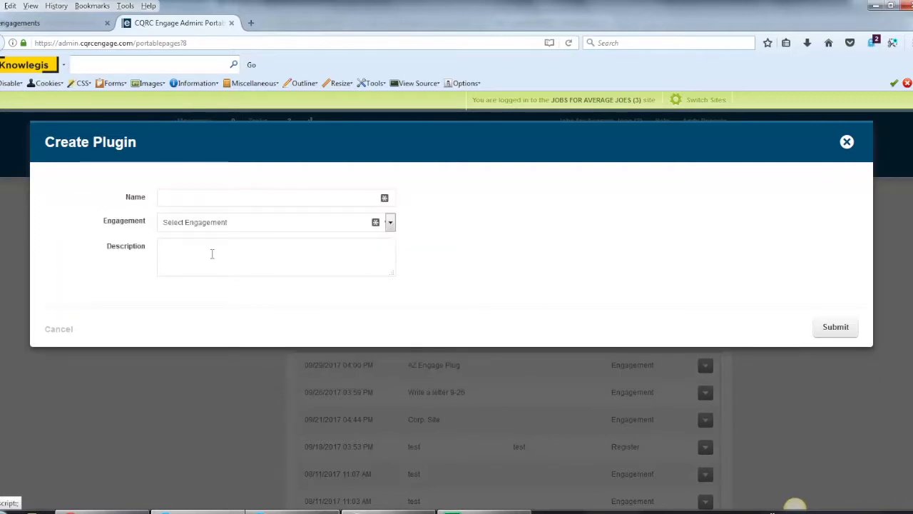
left_click(247, 197)
type("Single Engagement")
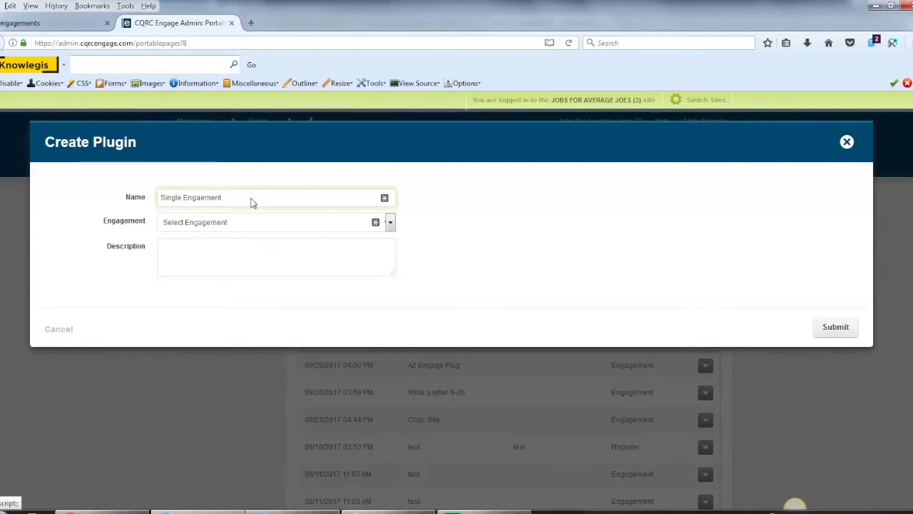
left_click(244, 227)
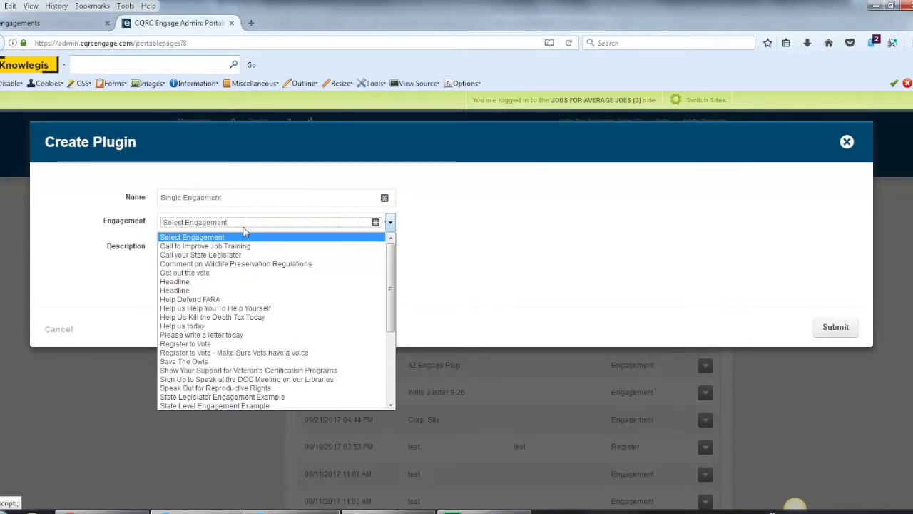
left_click(217, 301)
left_click(223, 260)
type("Defend FARA")
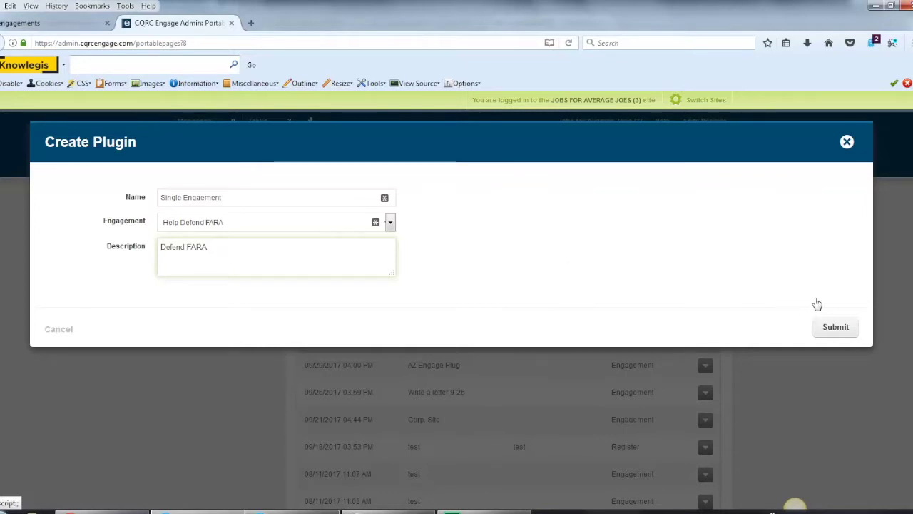
left_click(837, 327)
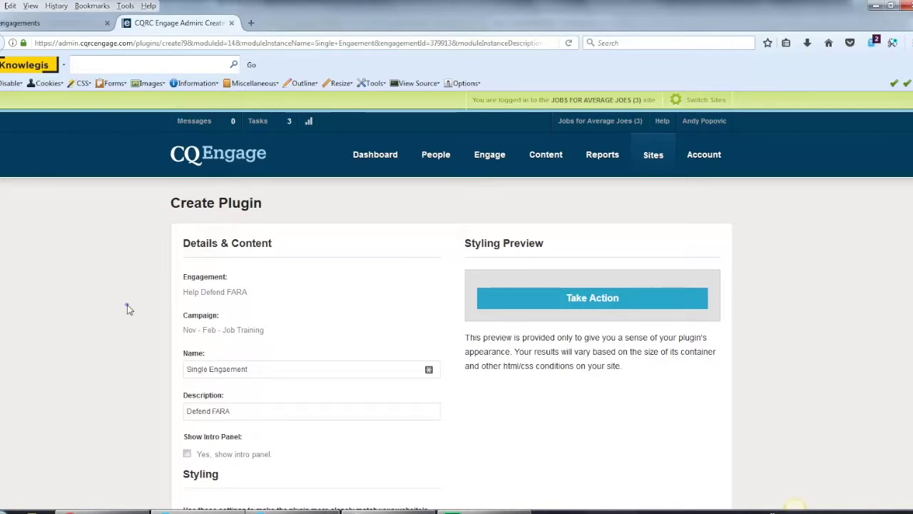
Correct the plugin's name to "Single Engagement"
scroll(128, 308, "down", 1)
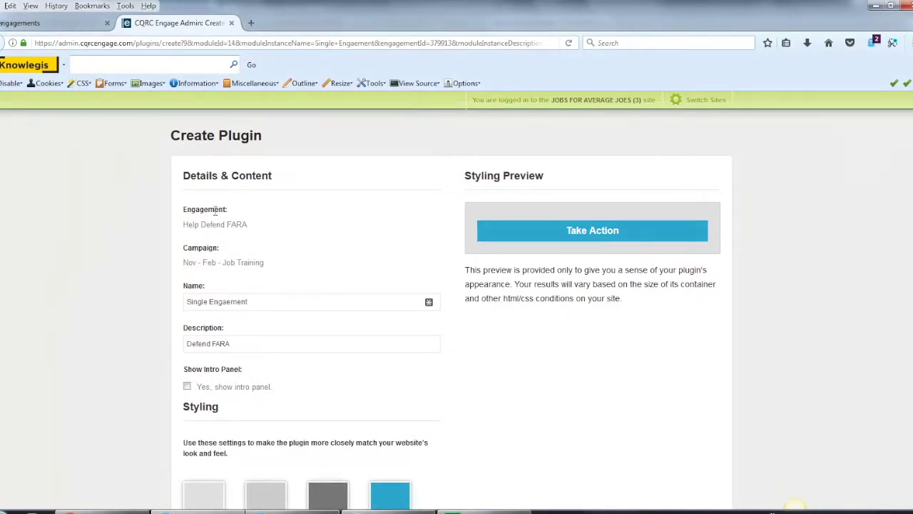
left_click(222, 304)
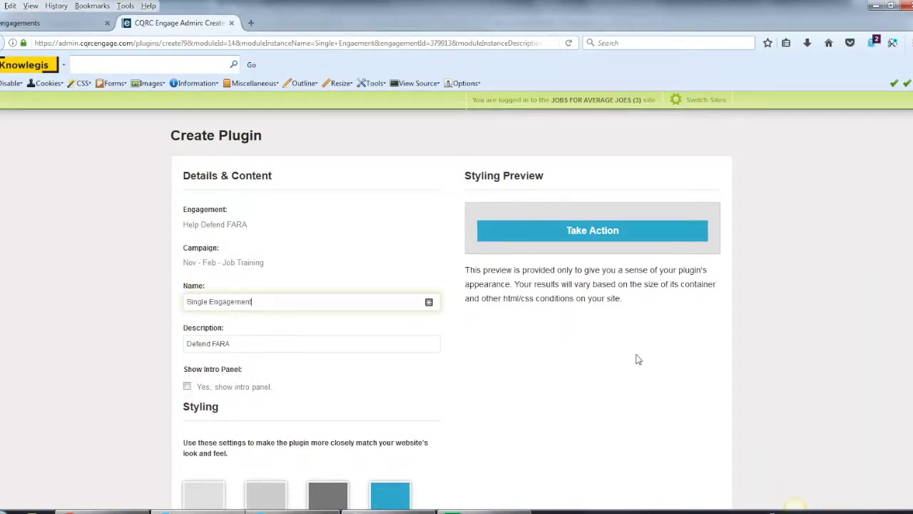
Enable the plugin's intro panel and include the Headline, Sub-Headline and Engagement Text elements
scroll(675, 407, "down", 2)
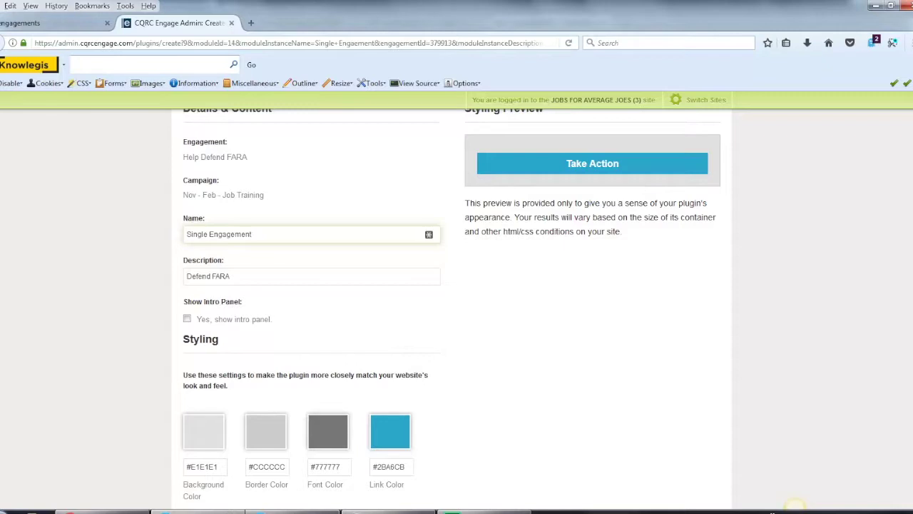
left_click(186, 319)
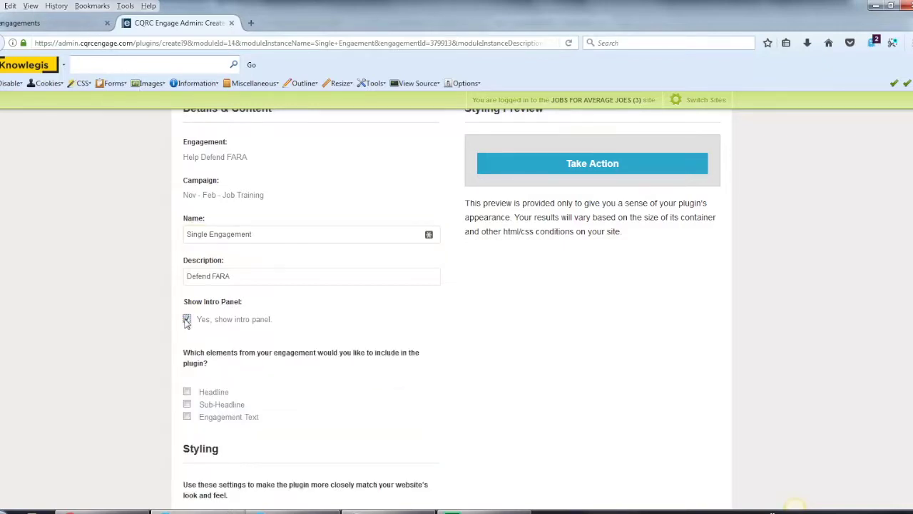
left_click(187, 391)
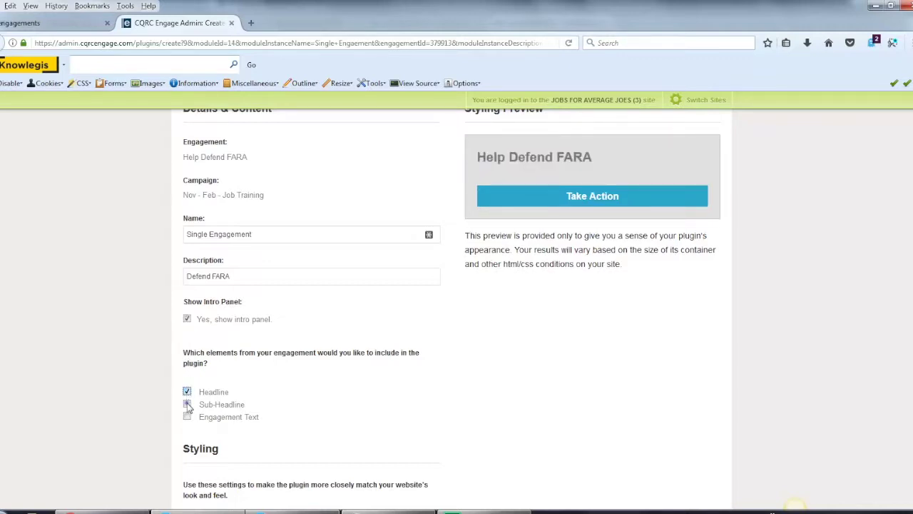
left_click(187, 404)
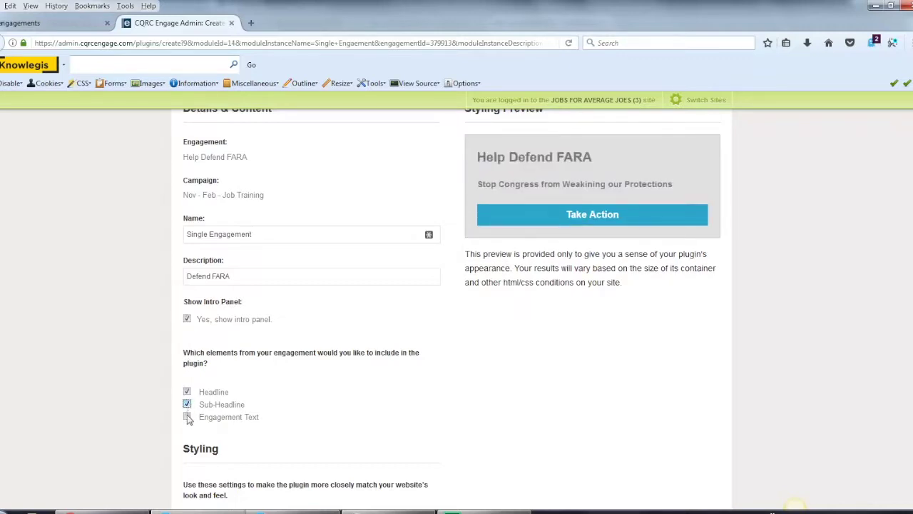
left_click(187, 418)
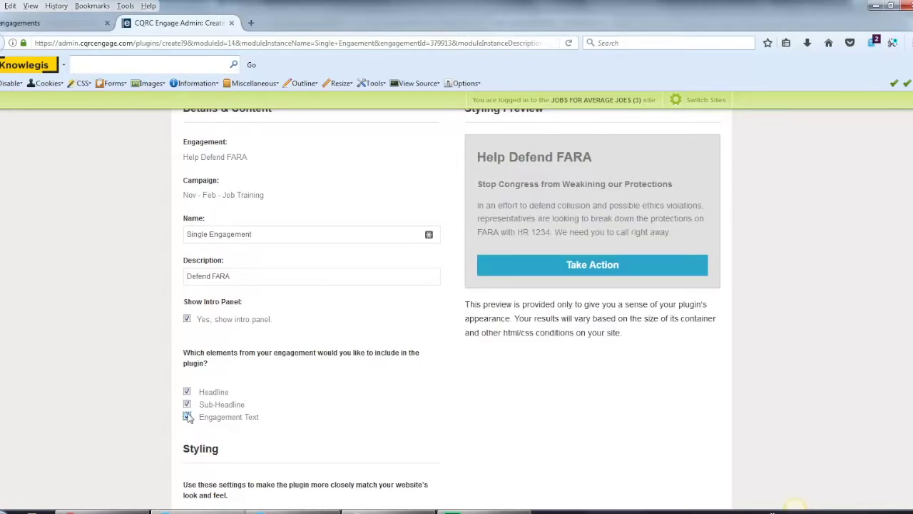
Exclude the Sub-Headline, Headline and Engagement Text elements from the plugin and turn its intro panel off
left_click(187, 405)
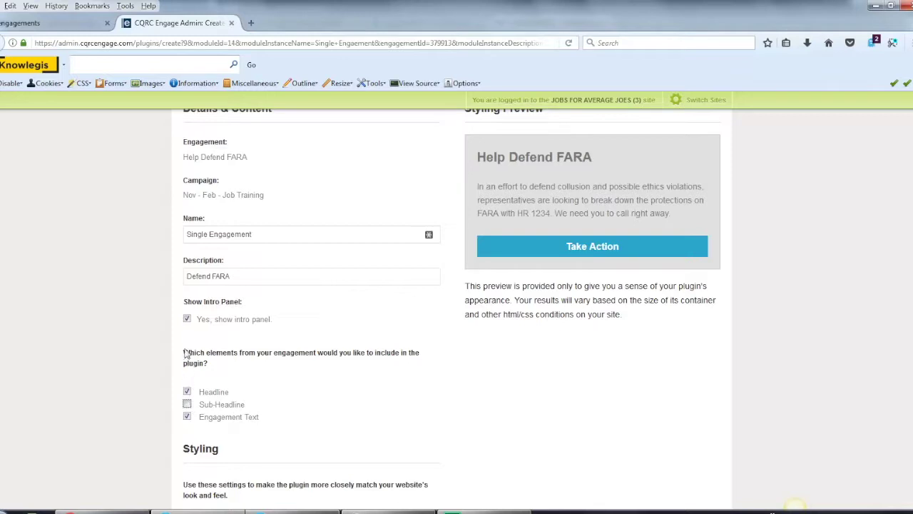
left_click(186, 319)
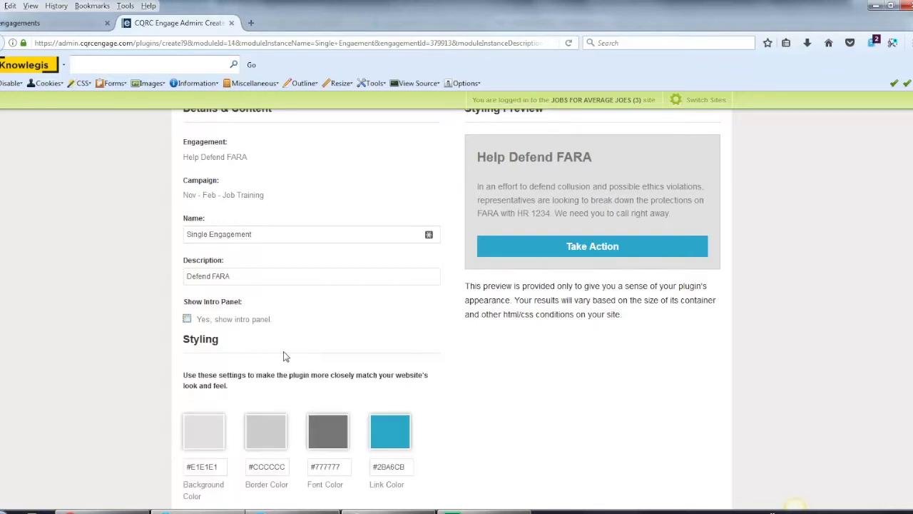
left_click(186, 319)
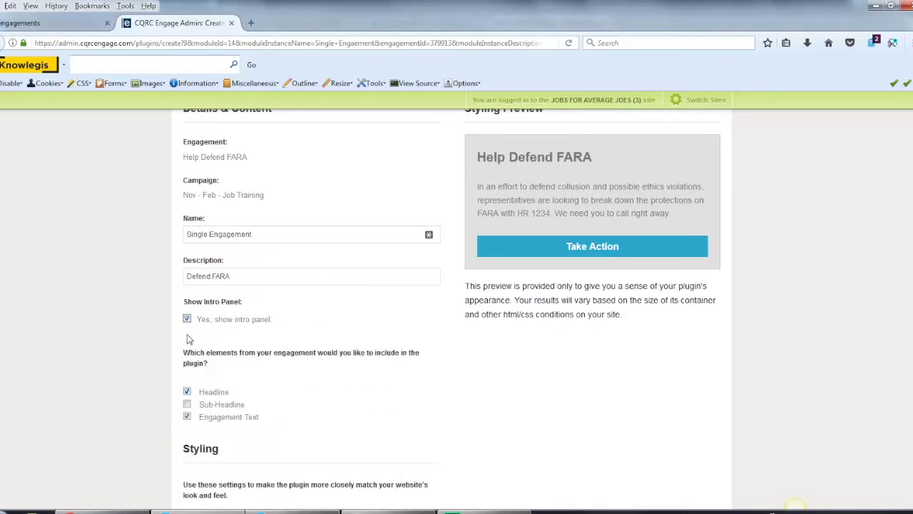
left_click(188, 389)
left_click(187, 416)
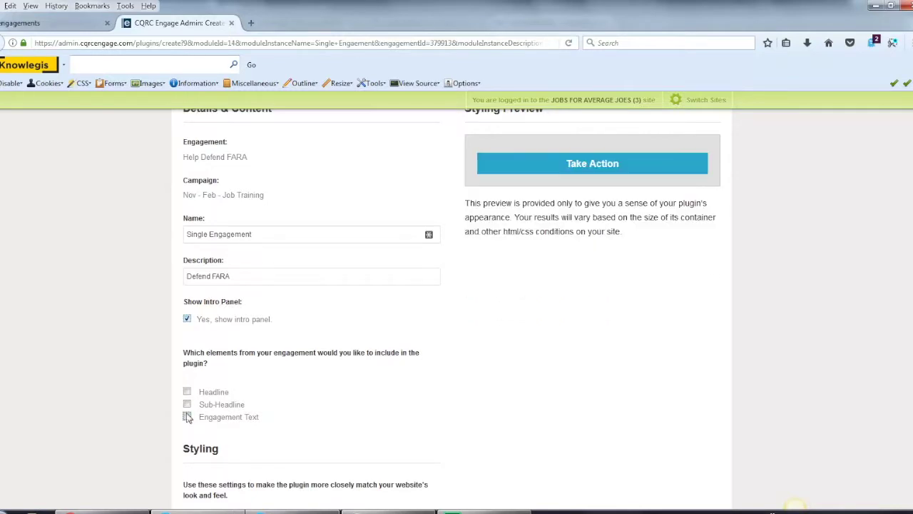
left_click(188, 319)
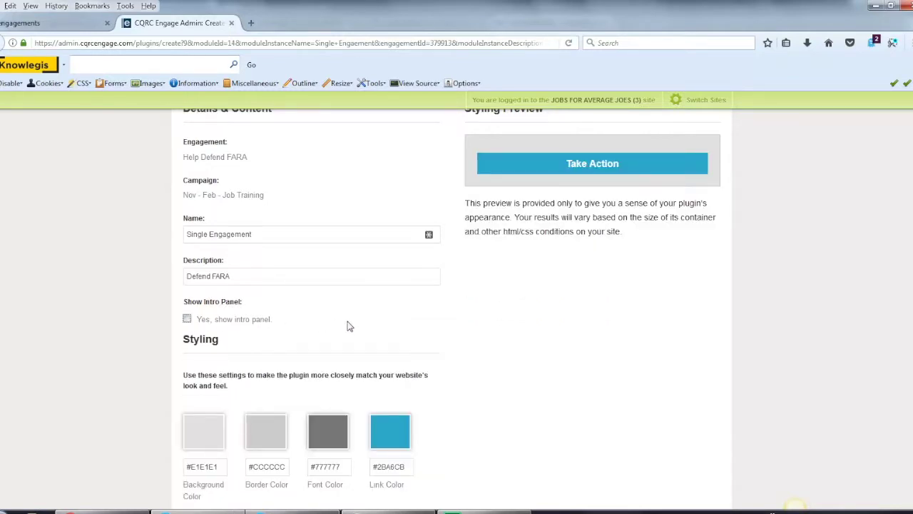
Set the plugin's background color to the near-white #FCFCFC
scroll(532, 377, "down", 2)
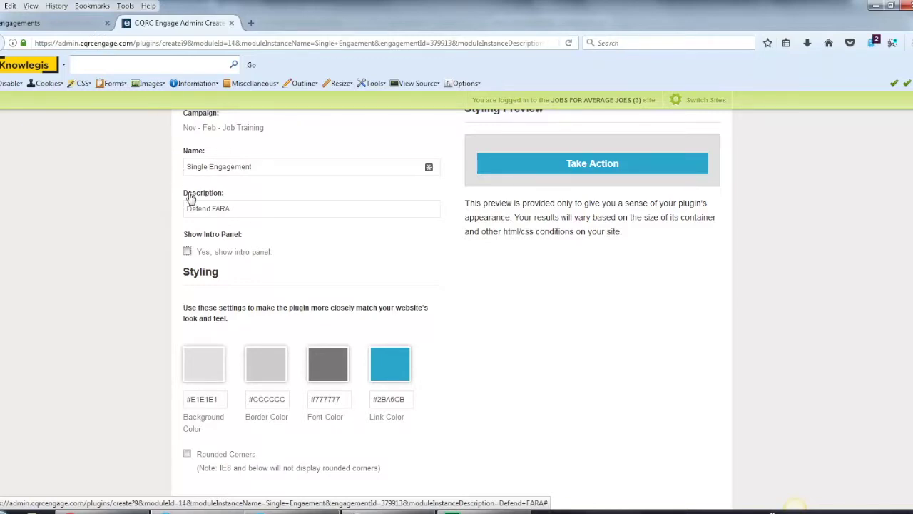
left_click(205, 364)
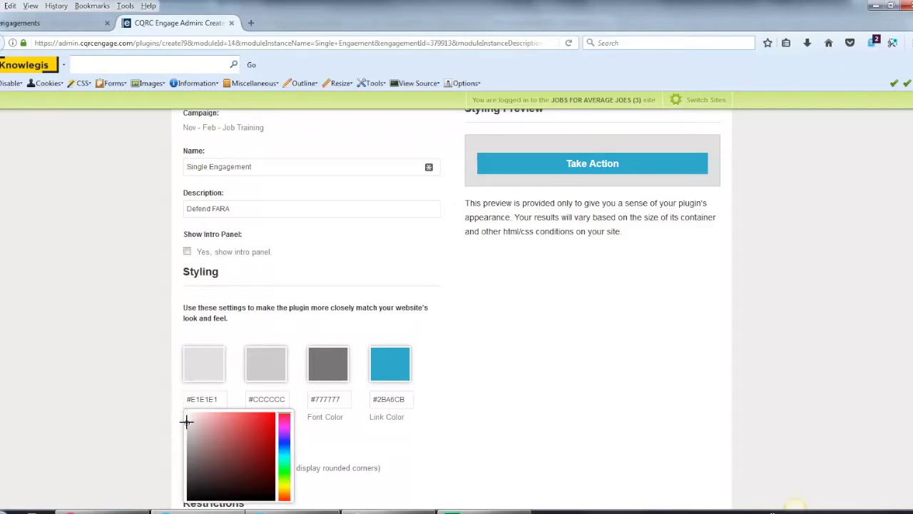
mouse_move(186, 421)
left_mouse_down()
mouse_move(268, 417)
mouse_move(183, 414)
left_mouse_up()
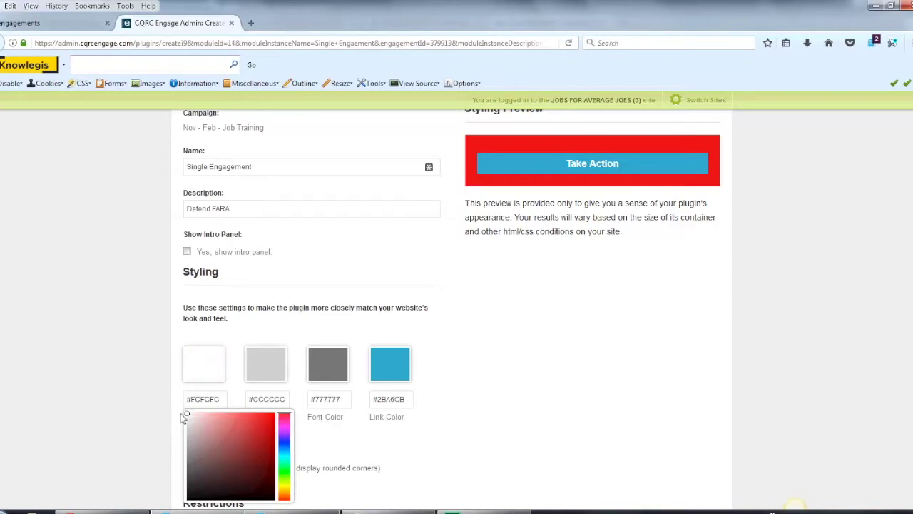
left_click(83, 360)
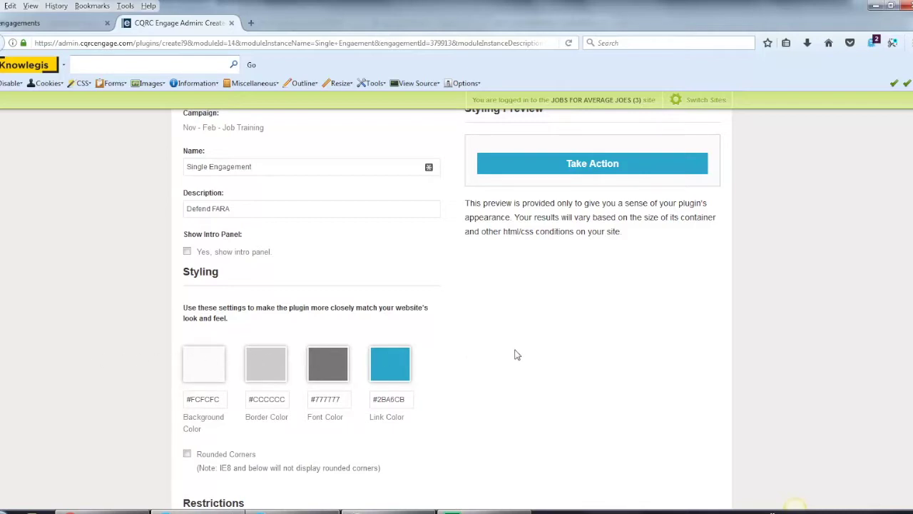
Save the plugin without any permitted-host restrictions
scroll(518, 355, "down", 1)
scroll(519, 354, "down", 5)
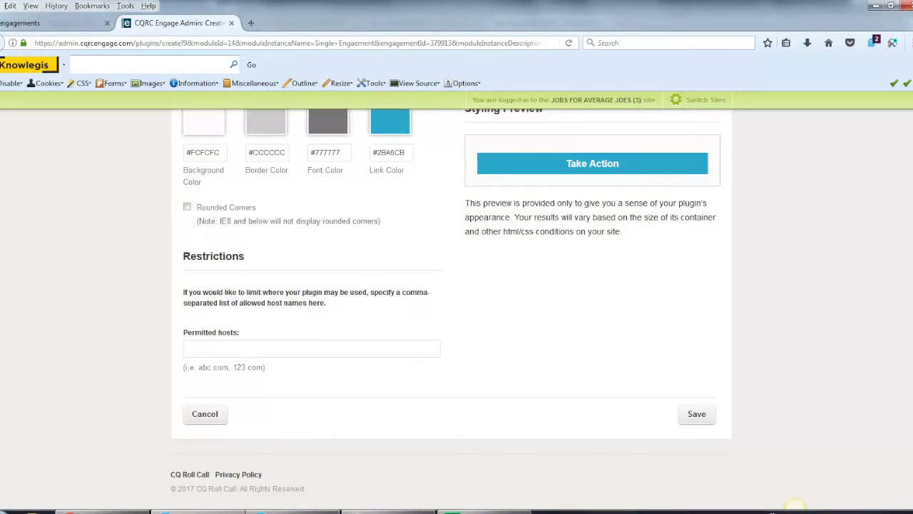
left_click(696, 413)
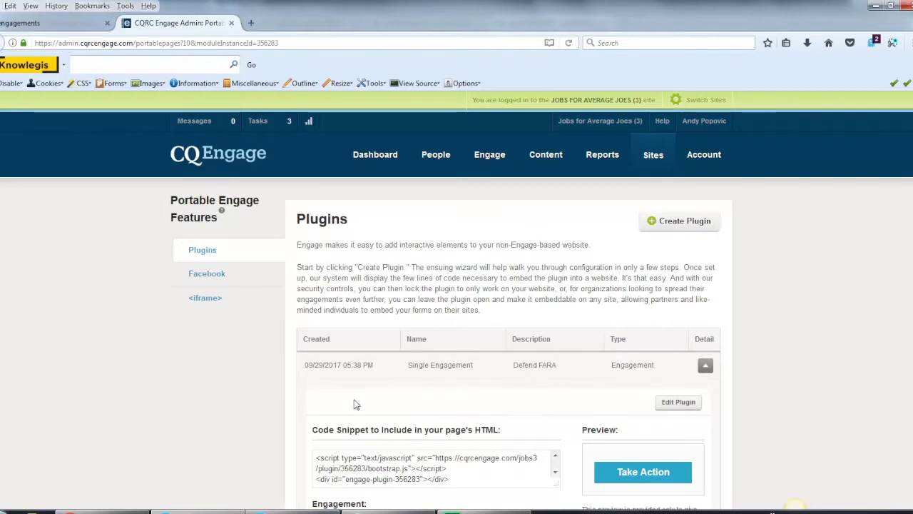
Select the entire HTML code snippet of the Single Engagement plugin
scroll(228, 363, "down", 3)
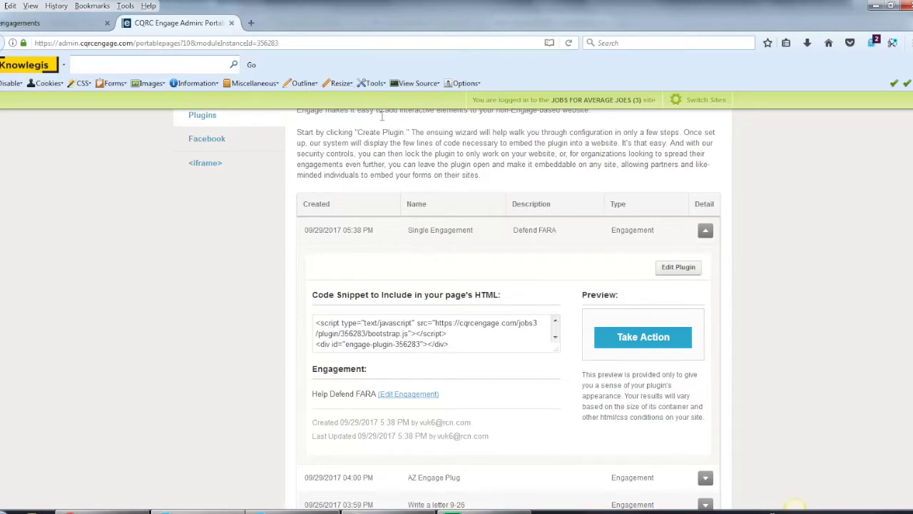
left_click(468, 348)
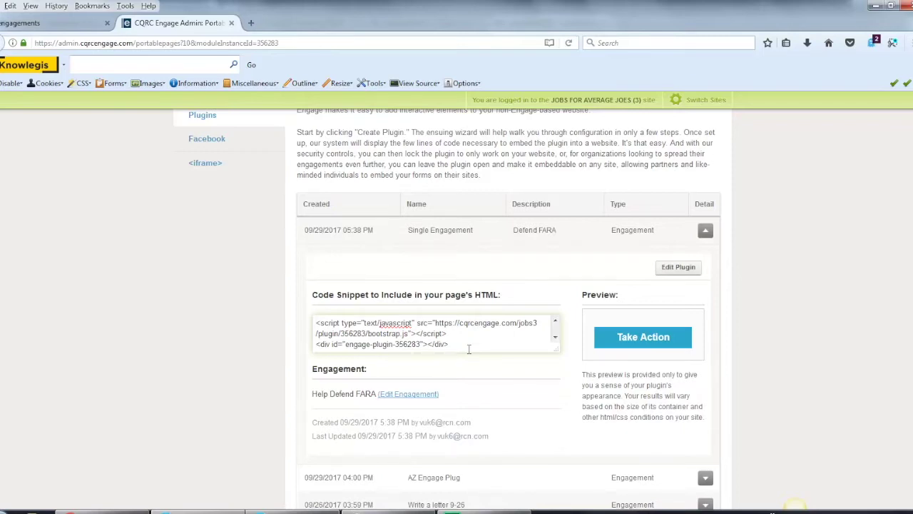
key("ctrl+a")
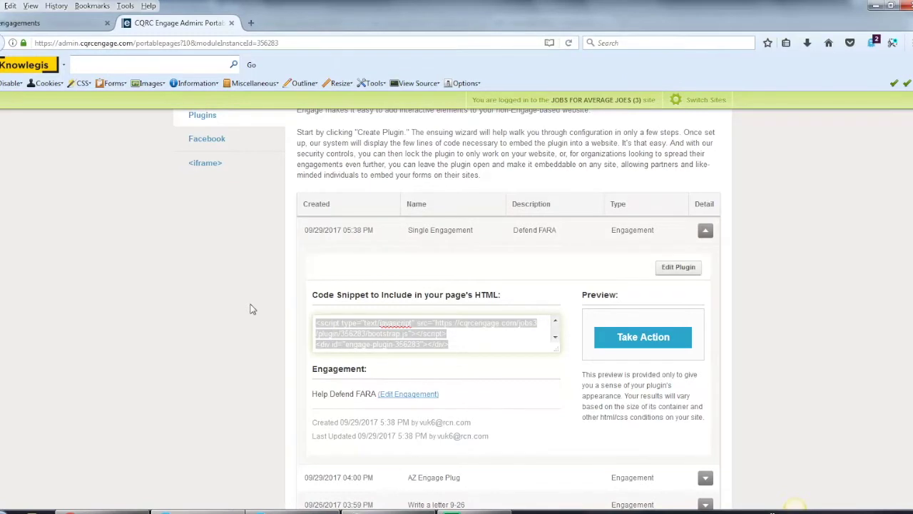